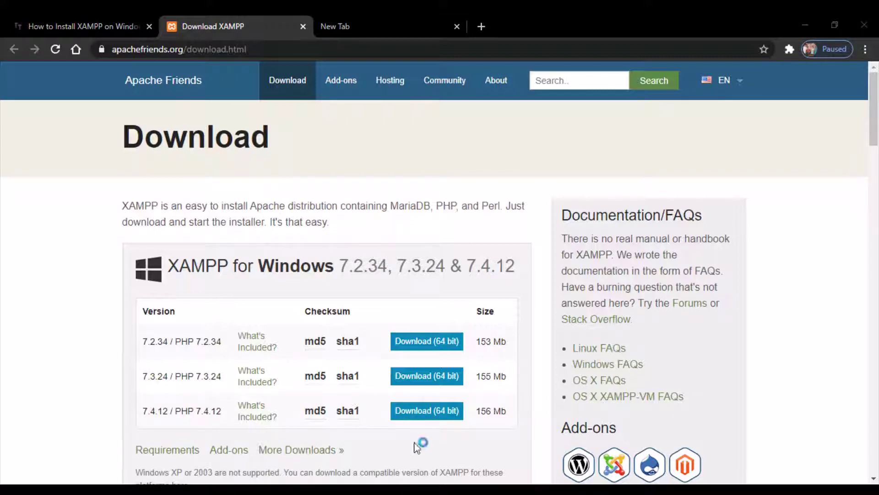
Step: Examine the TemplateToaster guide's steps for downloading XAMPP and running its installer, and compare them with the Apache Friends download page
click(120, 15)
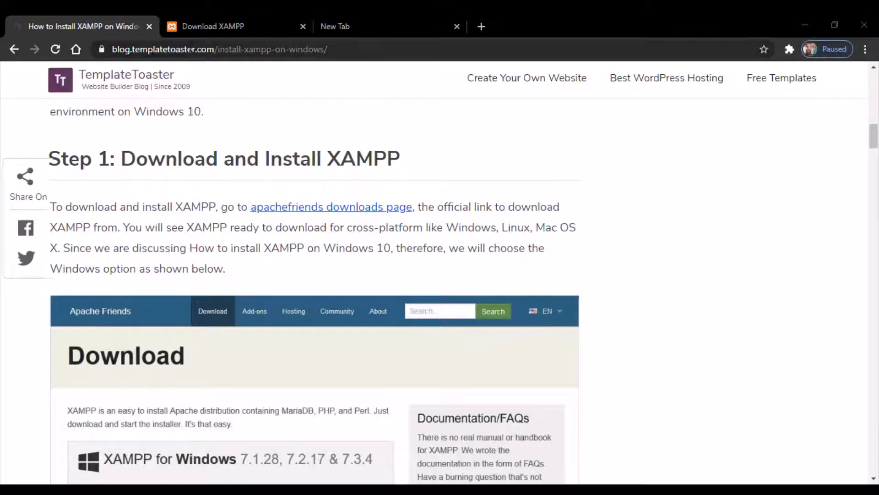
scroll(204, 474, down, 5)
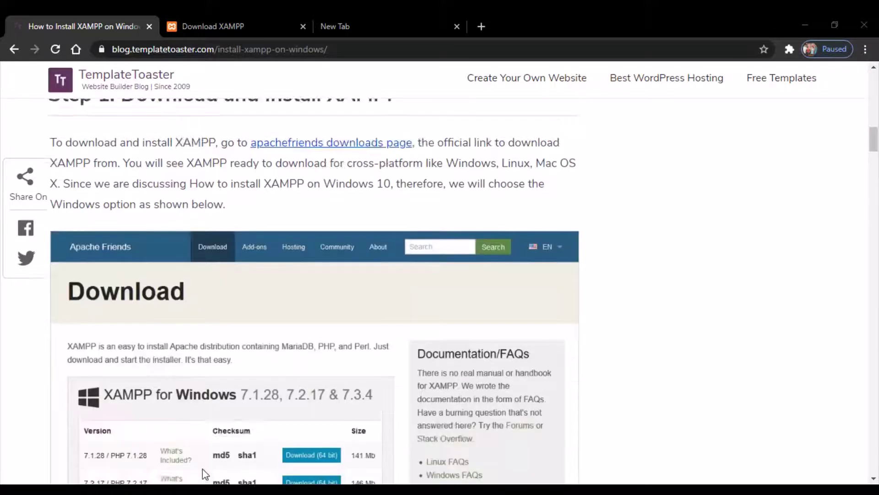
scroll(205, 474, down, 5)
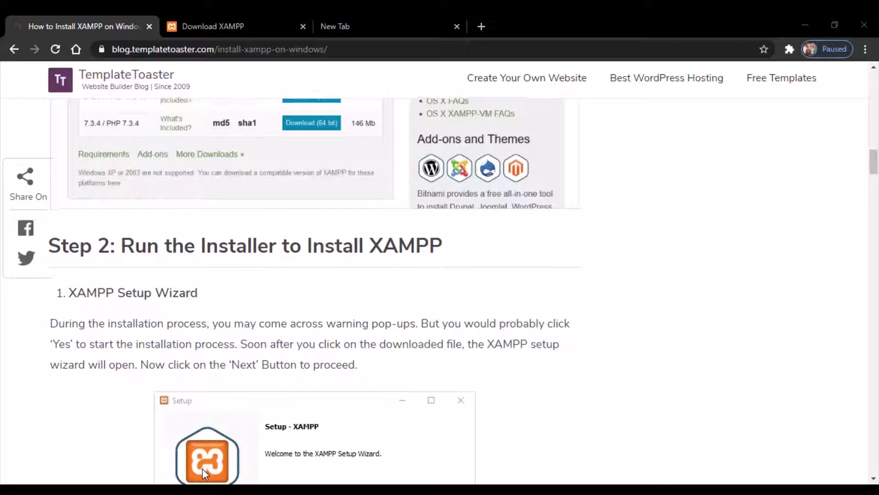
scroll(202, 468, down, 4)
scroll(211, 467, down, 1)
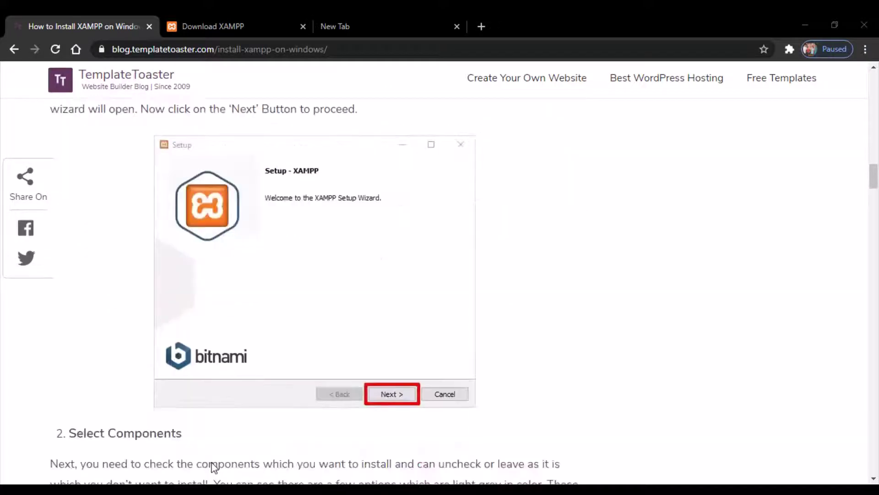
scroll(211, 465, up, 2)
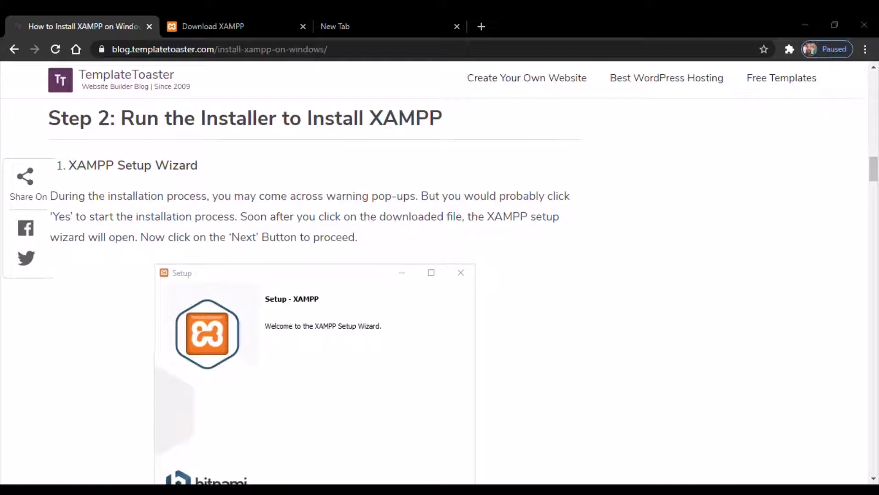
click(254, 20)
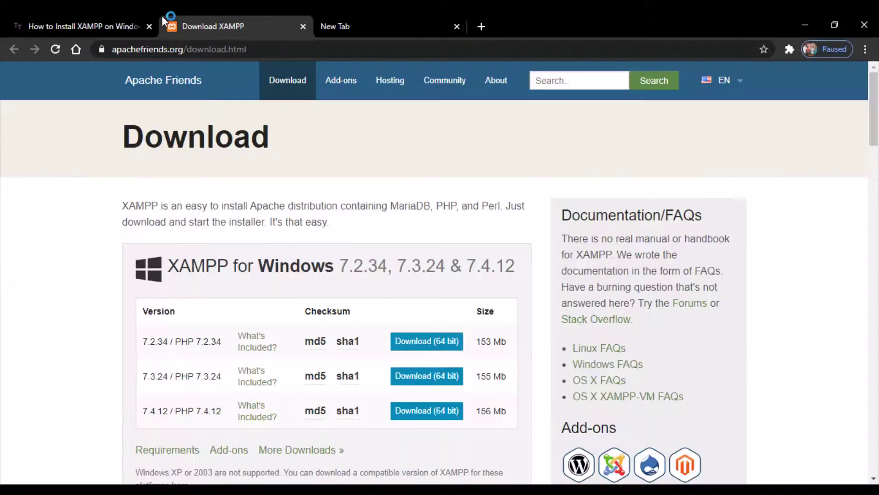
click(127, 16)
click(211, 18)
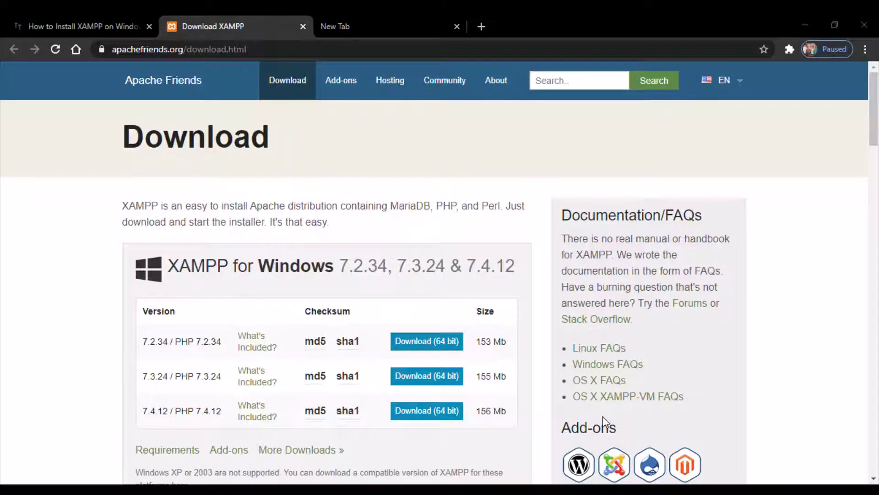
Step: Switch to File Explorer and launch the XAMPP 7.2.34 Windows x64 installer from the PHP software folder
click(473, 484)
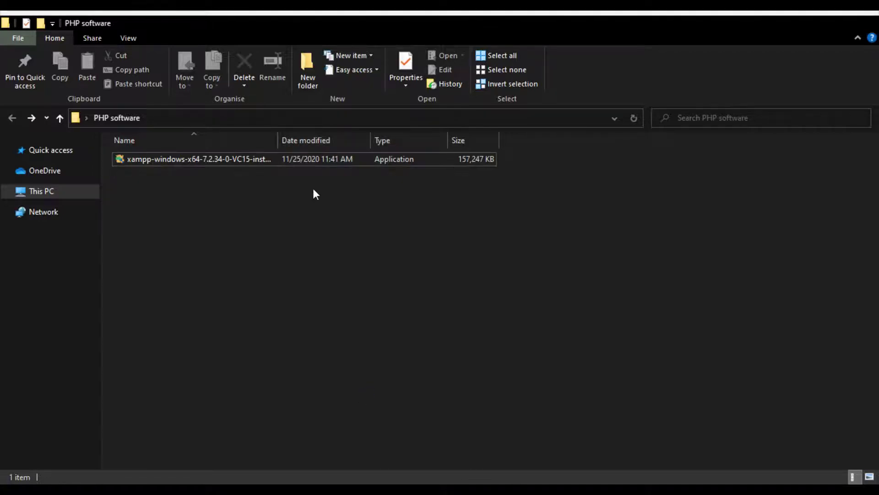
double_click(319, 156)
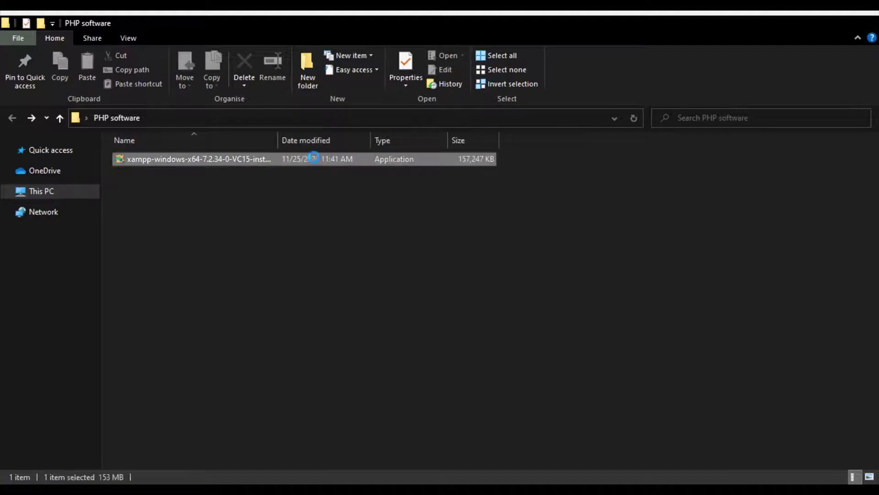
double_click(313, 163)
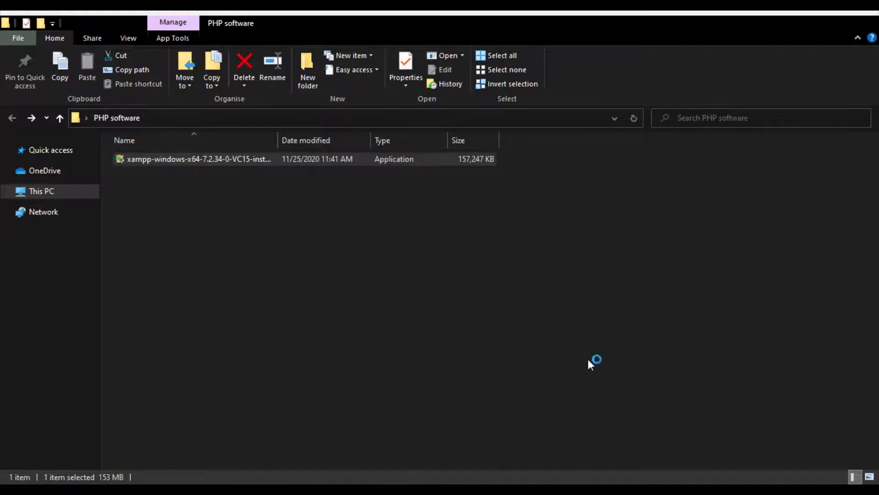
double_click(349, 163)
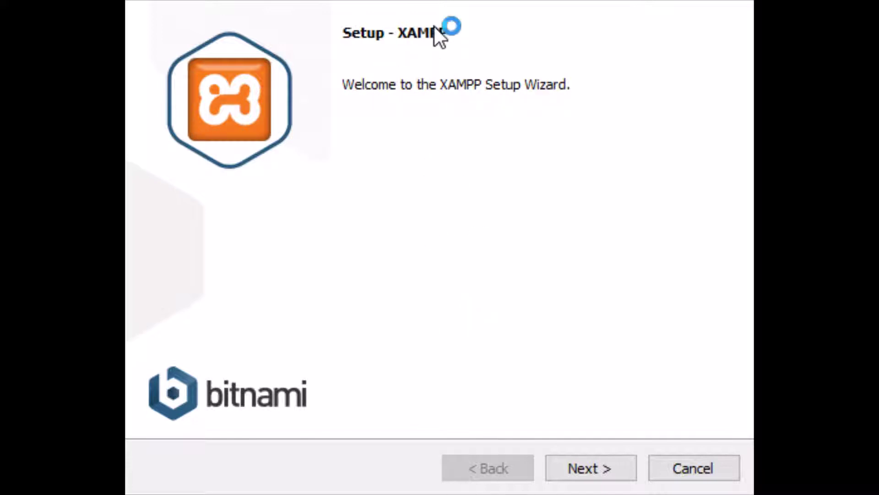
Step: Install XAMPP with all components selected into C:\xampp, keeping English as the language and the Bitnami information option enabled
click(614, 477)
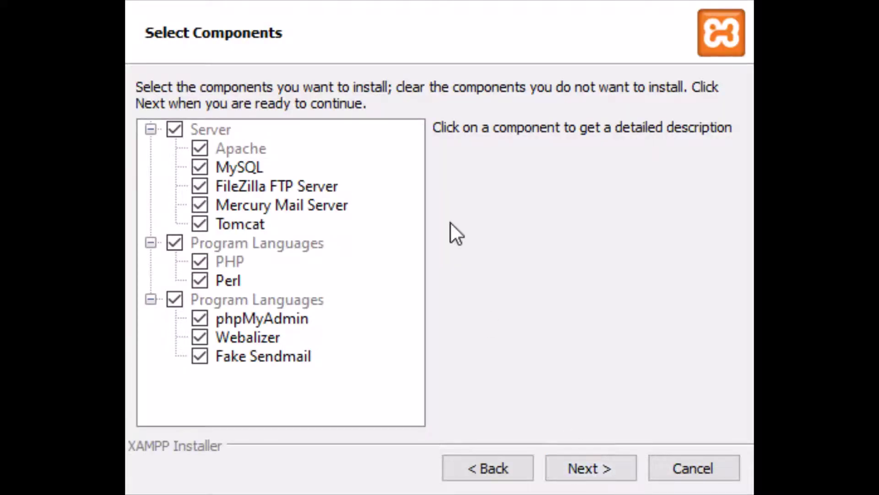
click(591, 477)
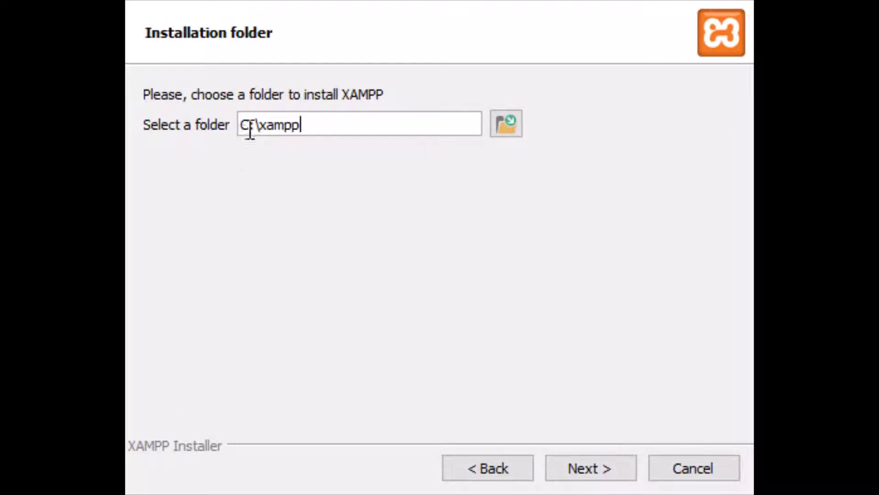
click(574, 465)
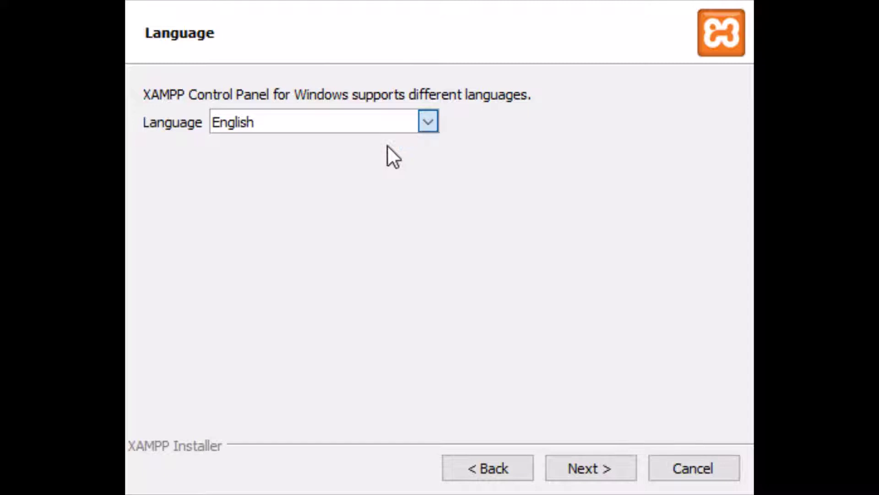
click(587, 469)
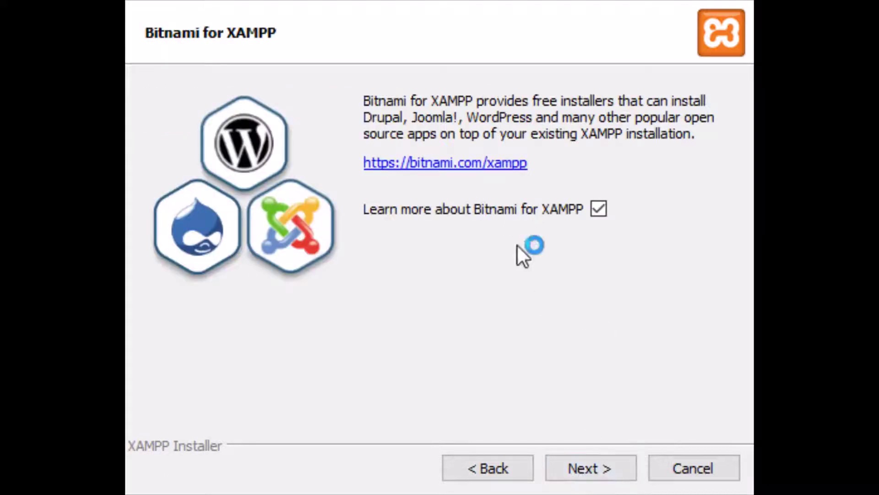
click(612, 476)
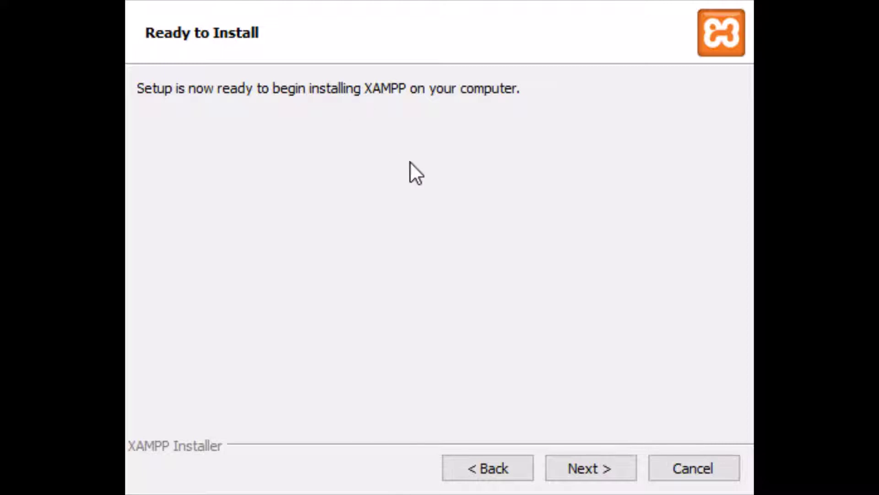
click(577, 466)
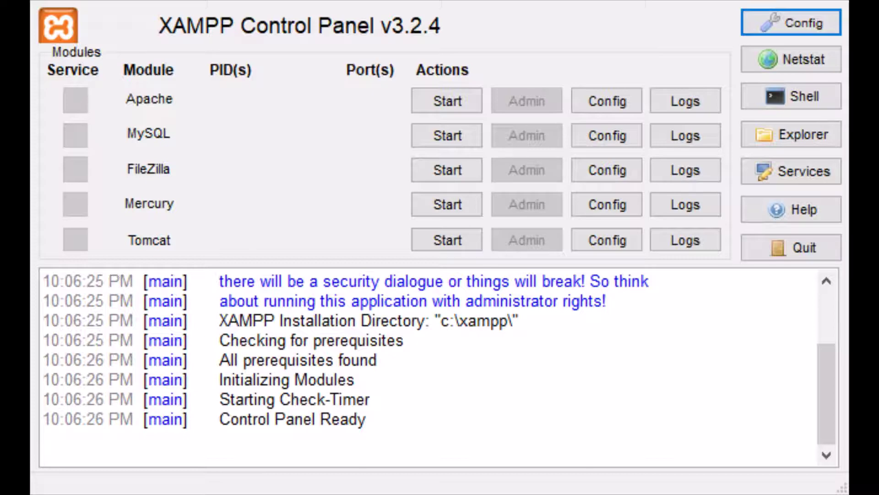
Step: Start the Apache and MySQL modules in the XAMPP Control Panel
click(470, 96)
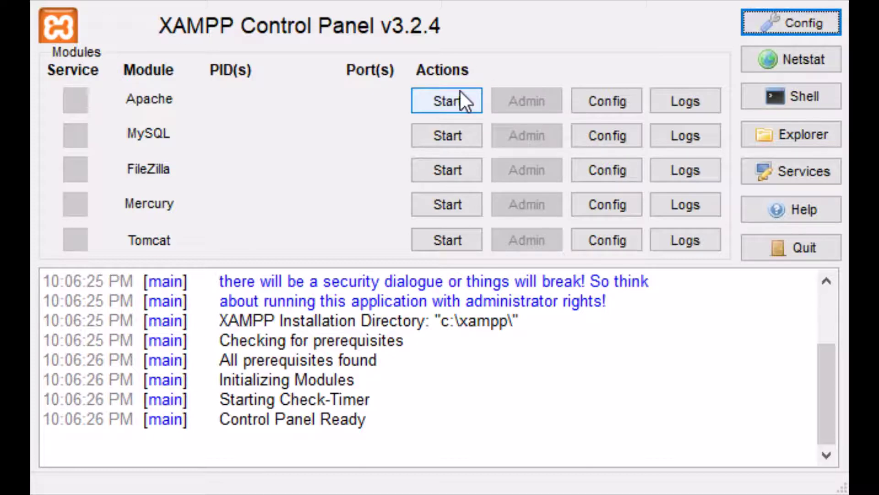
click(445, 141)
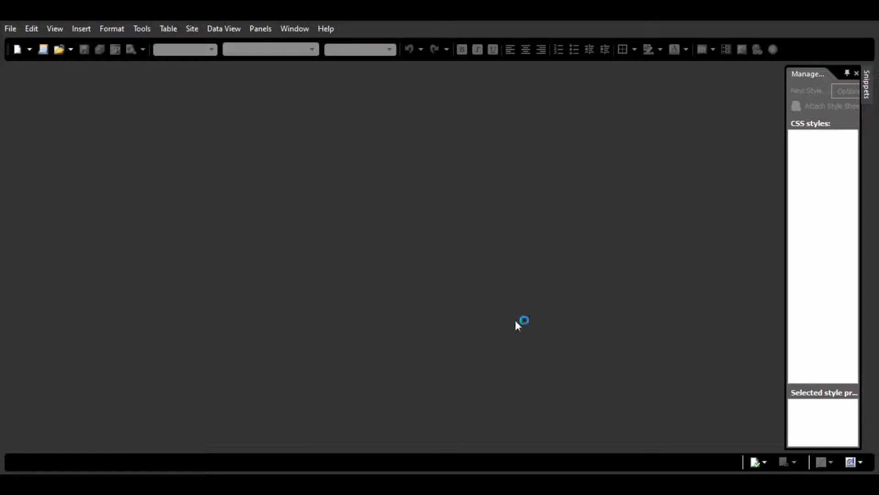
Step: Create a new PHP page in Expression Web and delete all of its default HTML markup
click(12, 29)
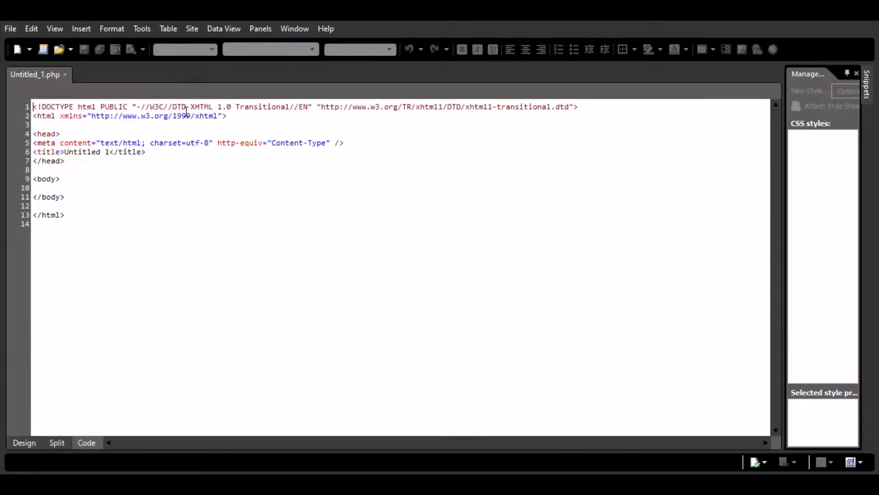
drag(273, 228, 13, 68)
key(Delete)
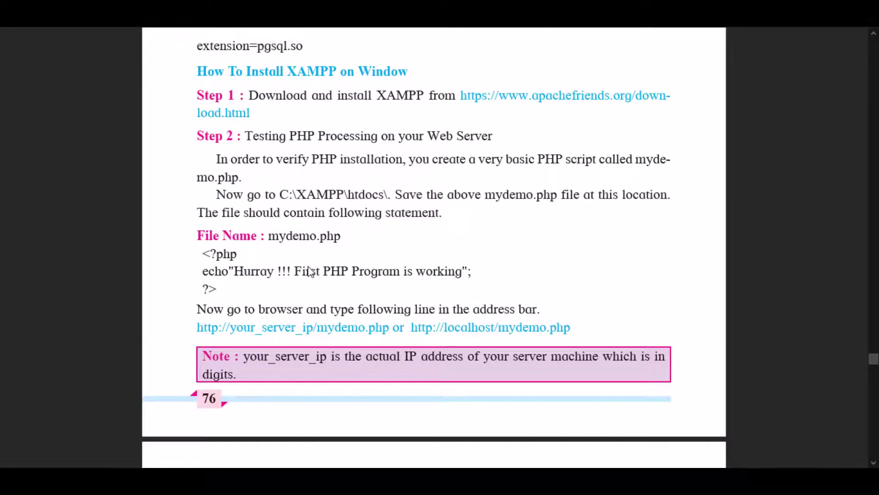
Step: Consult the textbook's sample script, and begin the PHP page with <?php followed by echo"Hurray on the second line
click(229, 272)
key(alt+Tab)
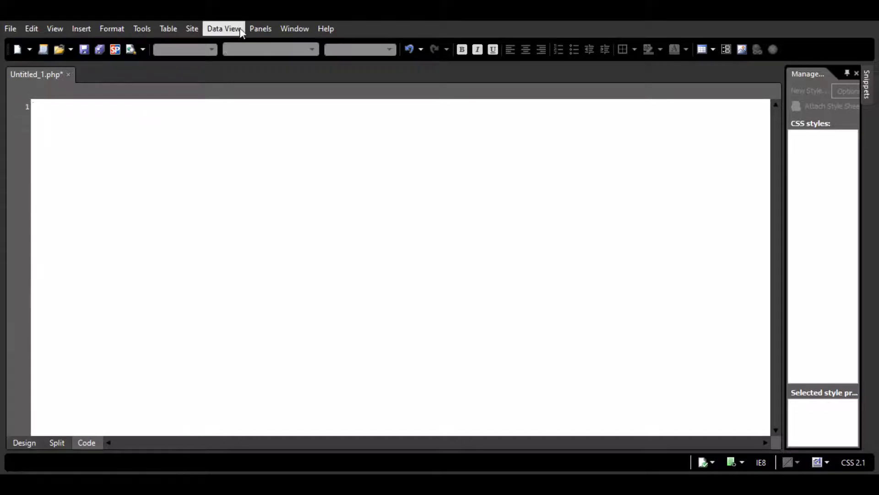
text(<)
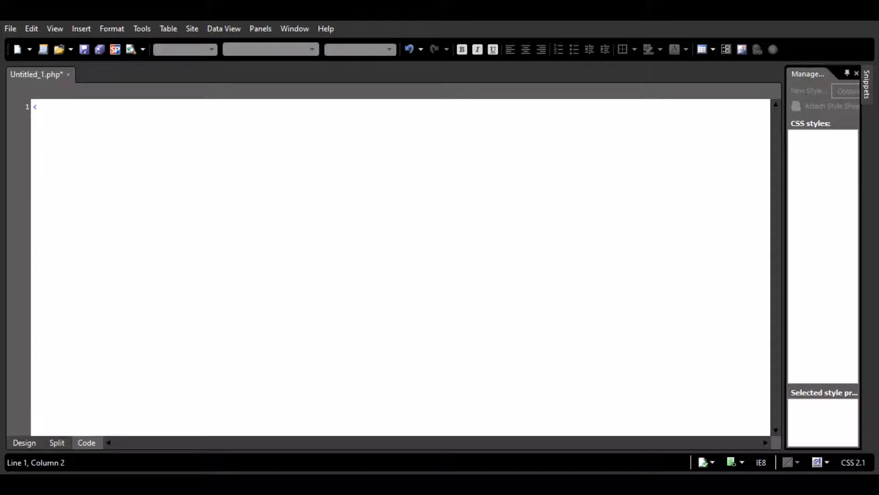
text(?php)
key(Return)
text(echo"Hurray)
key(ctrl+a)
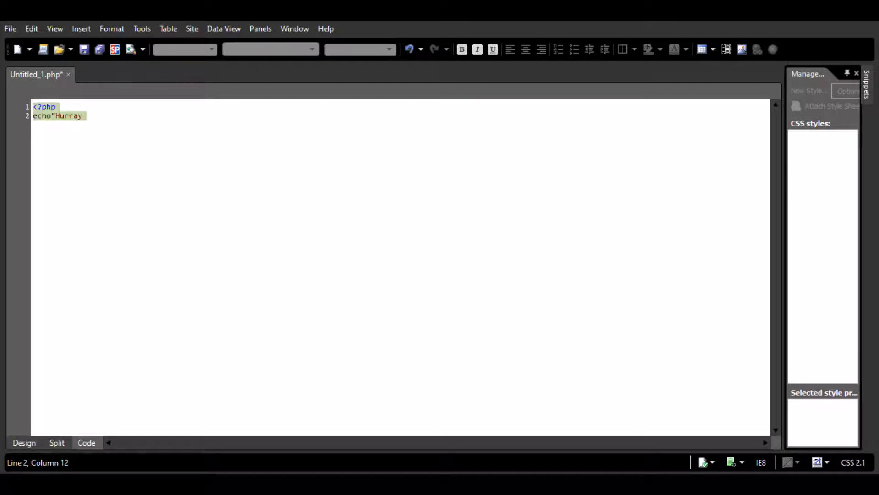
click(87, 121)
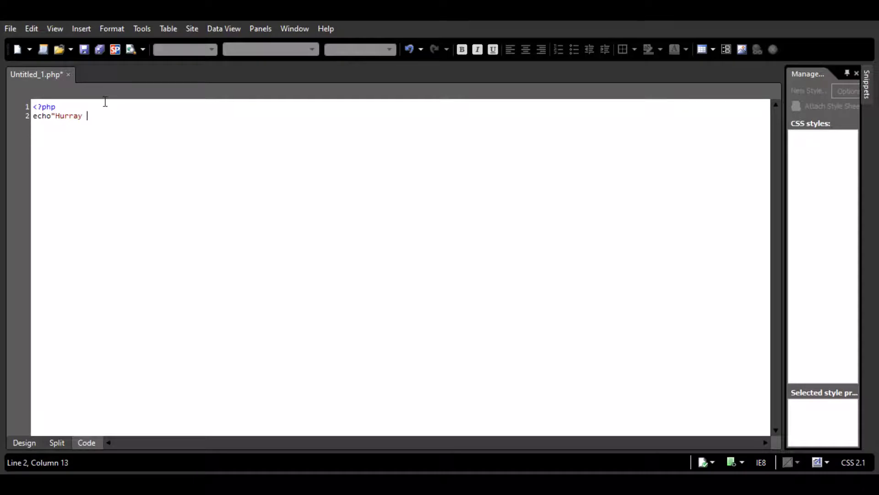
Step: Complete the echo string with "!!! First PHP Program is working", end the statement with a semicolon, and close the script with ?>
text(!!!!)
key(BackSpace)
text(First PHP)
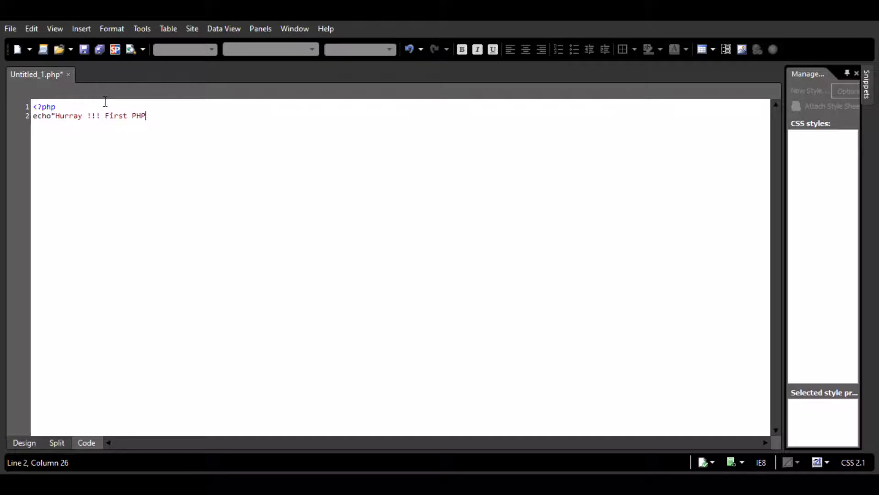
text( Program is working)
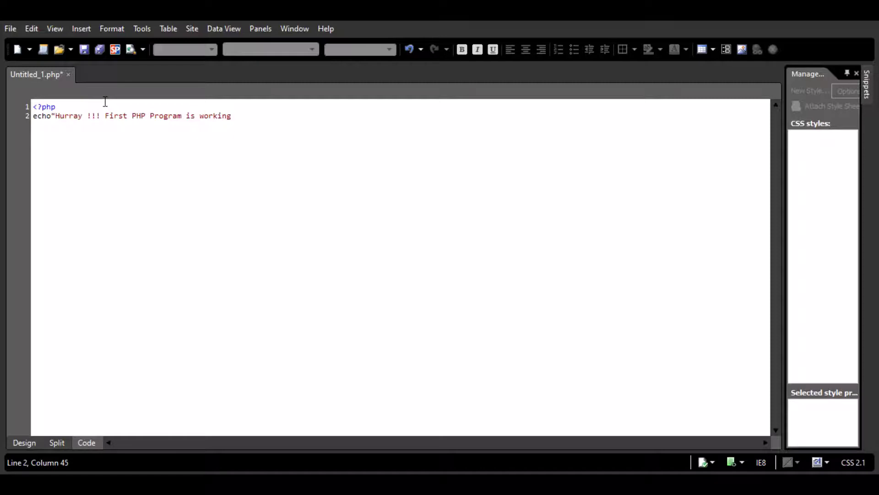
text(";)
key(BackSpace)
text(;)
key(Return)
text(?>)
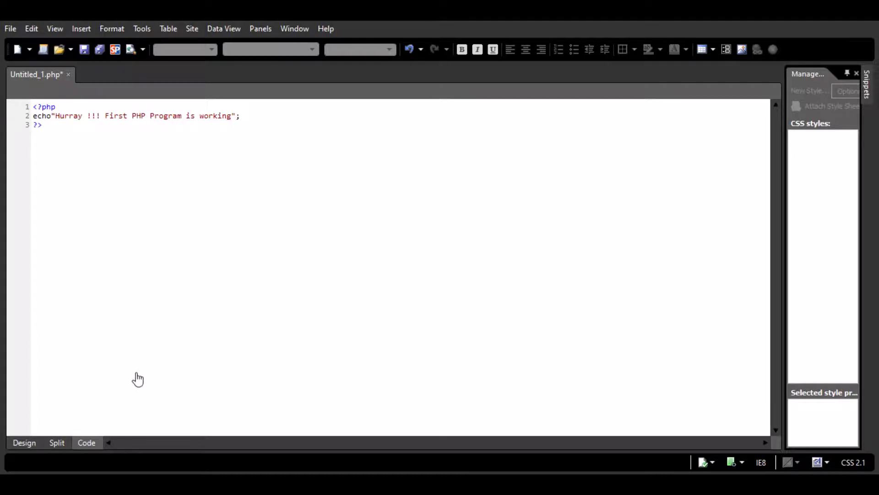
Step: Save the script as mydemo.php in the xampp\htdocs folder
key(ctrl+s)
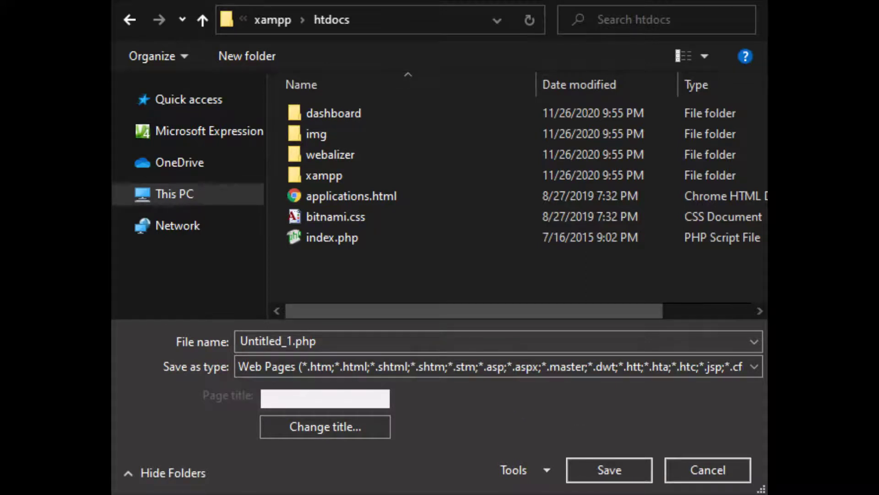
click(454, 339)
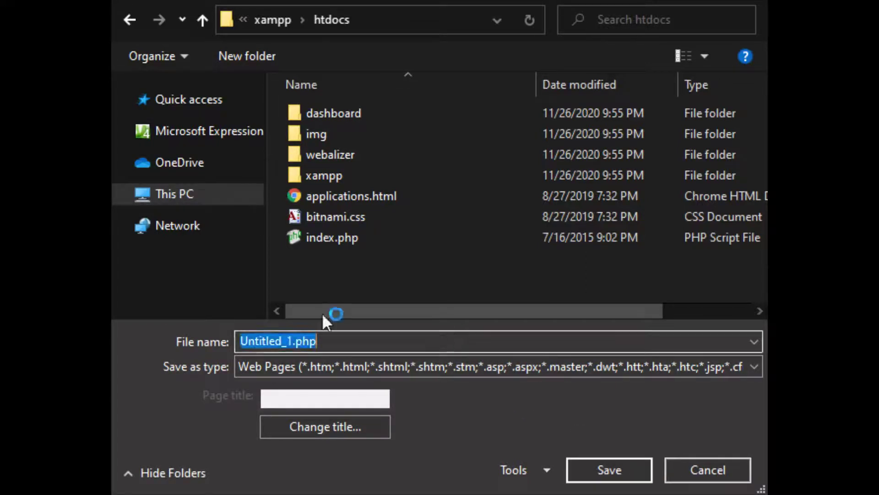
click(291, 341)
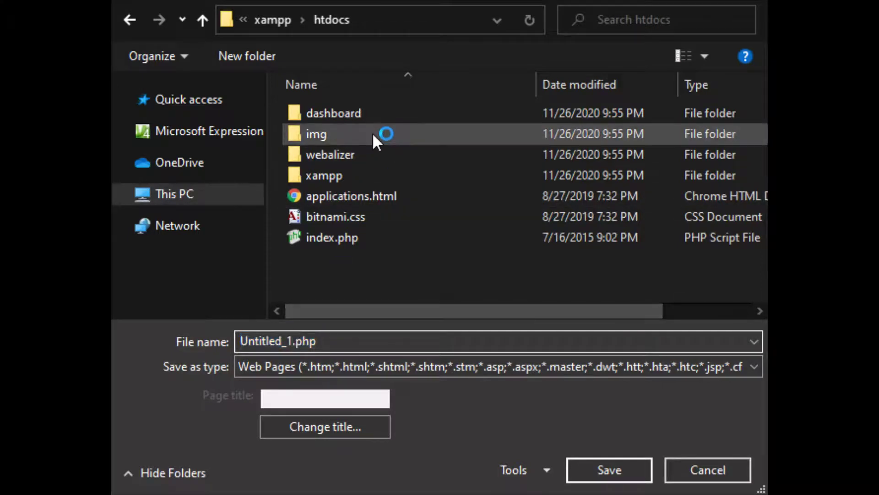
key(BackSpace)
key(BackSpace)
key(BackSpace)
key(BackSpace)
key(BackSpace)
key(BackSpace)
key(BackSpace)
key(BackSpace)
key(BackSpace)
key(BackSpace)
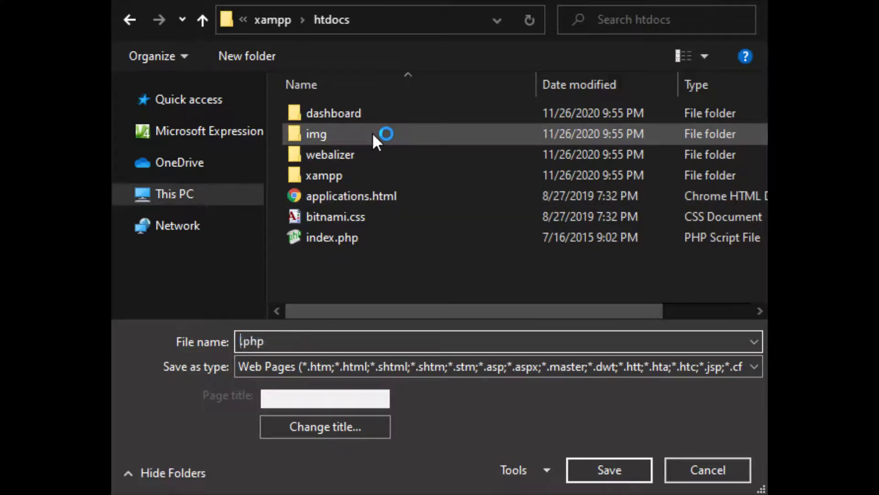
text(mydemo)
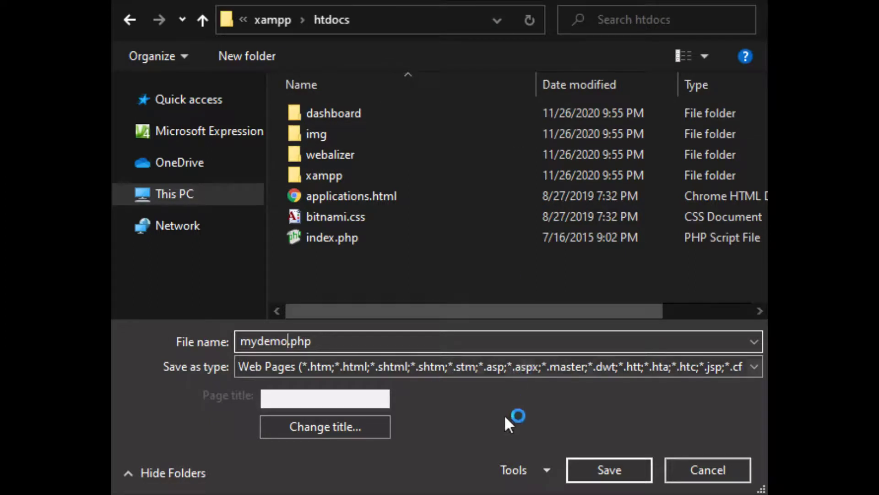
click(603, 476)
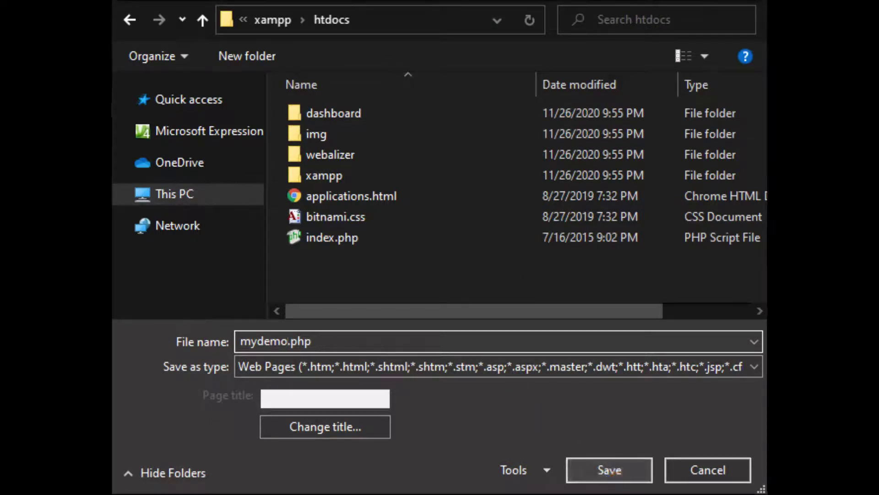
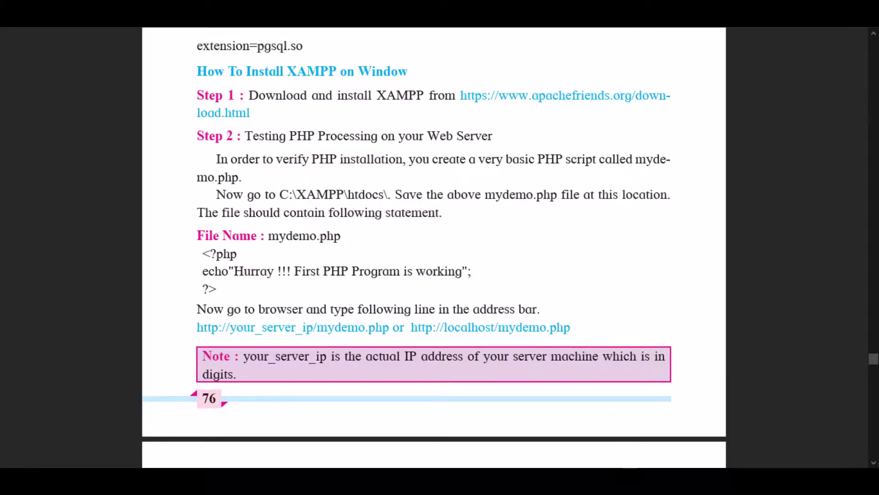
Step: Consult the textbook's Step 3 on configuring Apache for PostgreSQL, and open Apache's php.ini file from the XAMPP Control Panel
scroll(540, 321, down, 1)
scroll(534, 339, down, 3)
scroll(534, 339, down, 3)
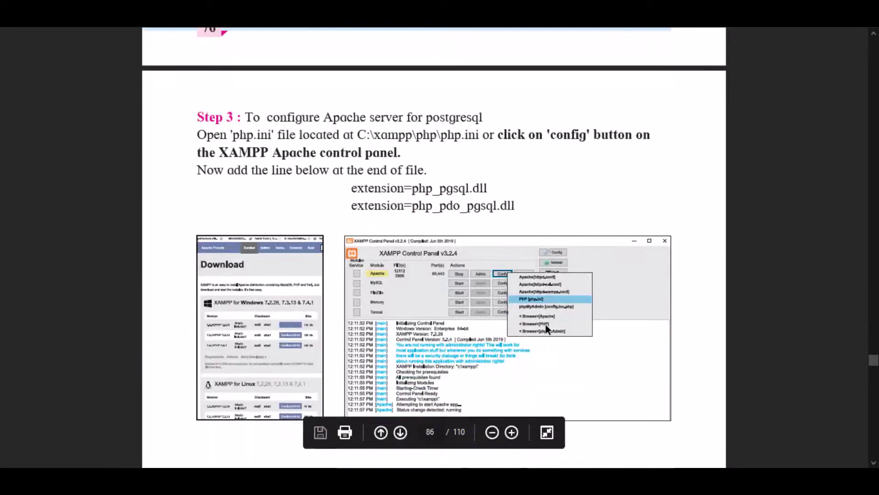
scroll(546, 324, down, 1)
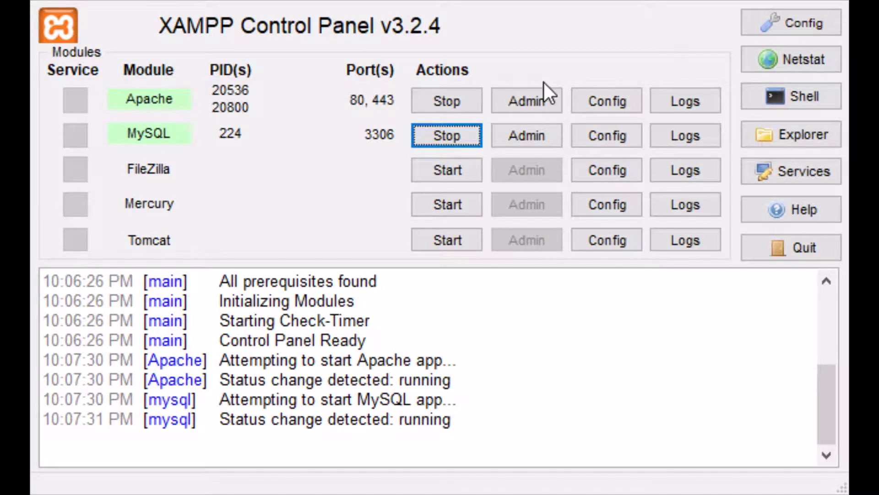
click(549, 105)
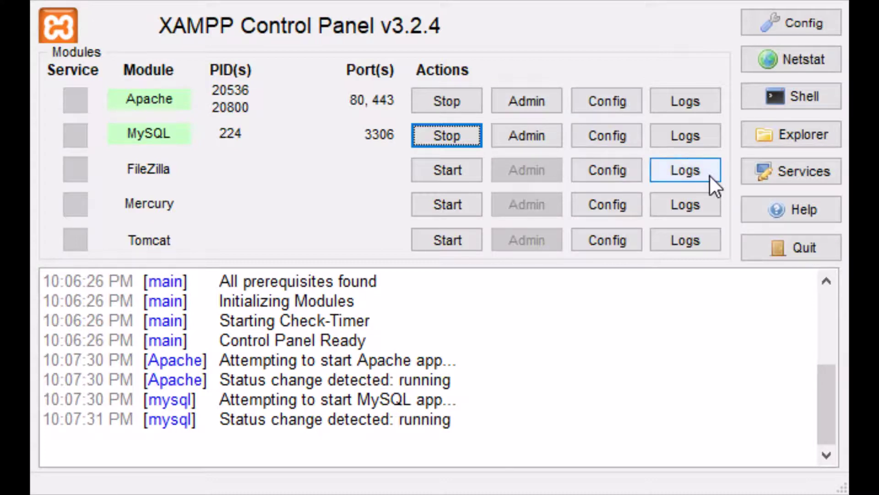
click(638, 106)
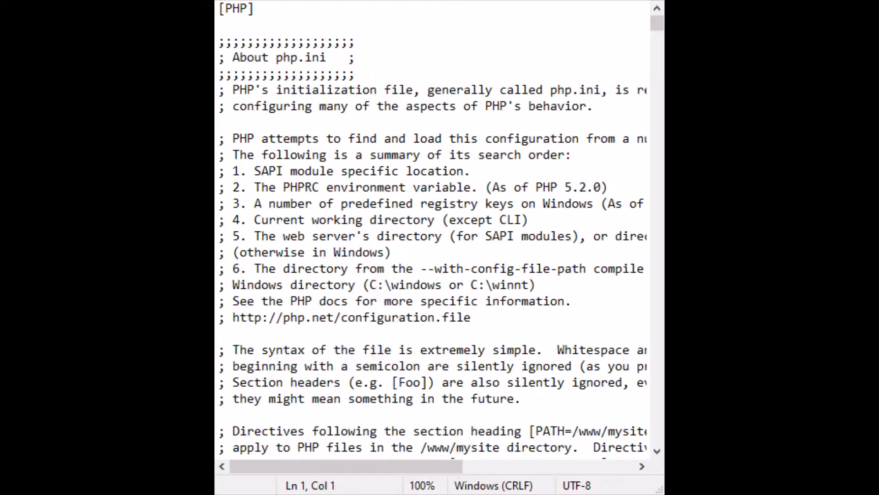
Step: Place the text cursor on the empty line at the very end of php.ini
scroll(527, 284, down, 15)
scroll(528, 281, down, 19)
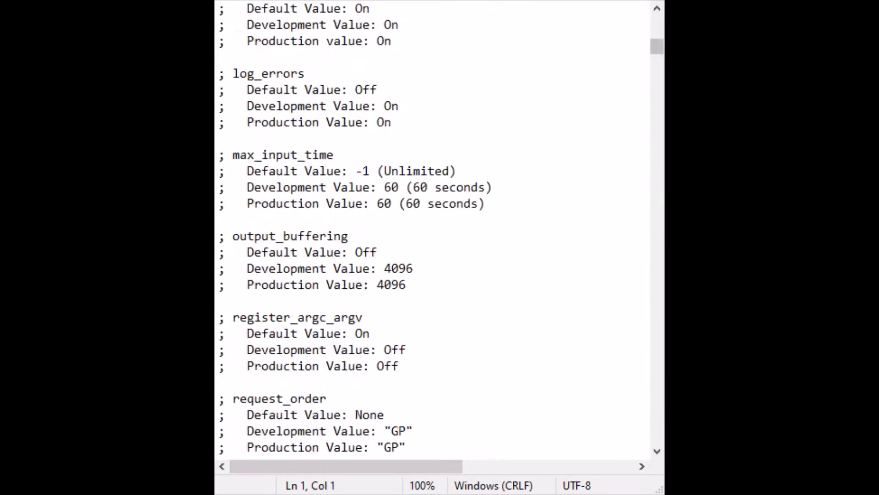
drag(658, 45, 657, 436)
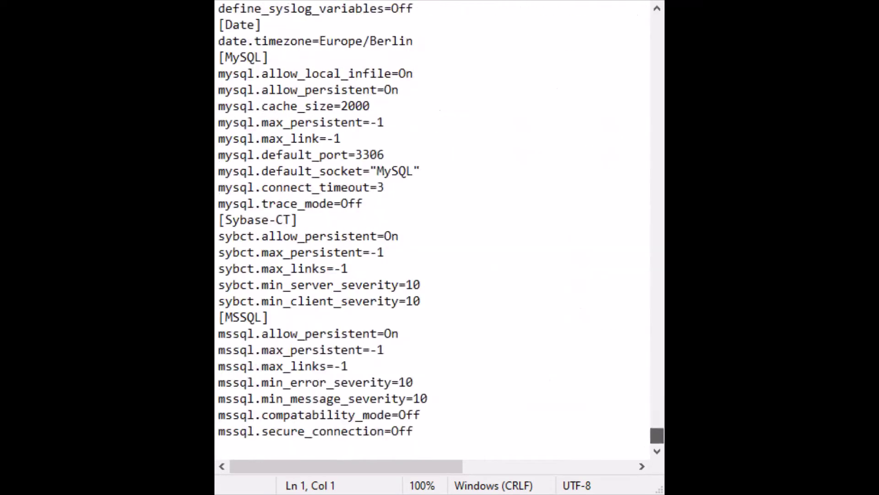
click(429, 440)
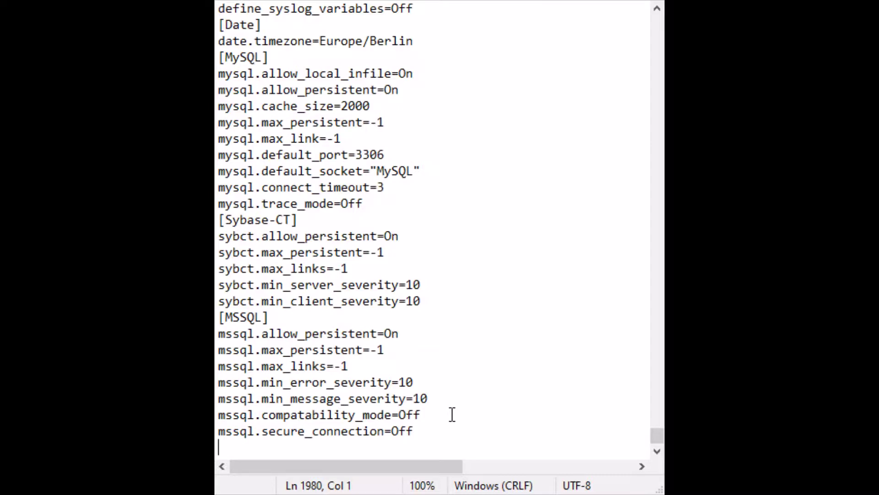
key(BackSpace)
text(exte)
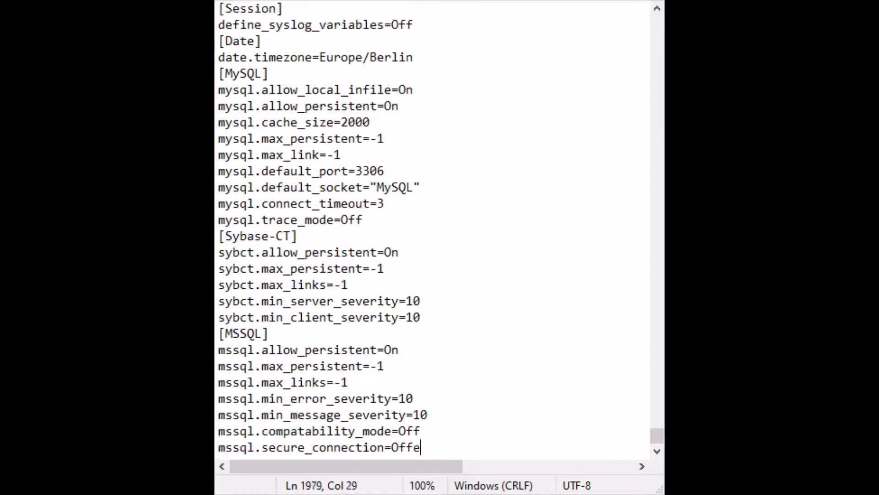
key(BackSpace)
key(BackSpace)
key(BackSpace)
key(BackSpace)
key(Return)
Step: Add the line extension=php_pgsql.dll below mssql.secure_connection=Off at the end of php.ini, and start a new line
text(extension=)
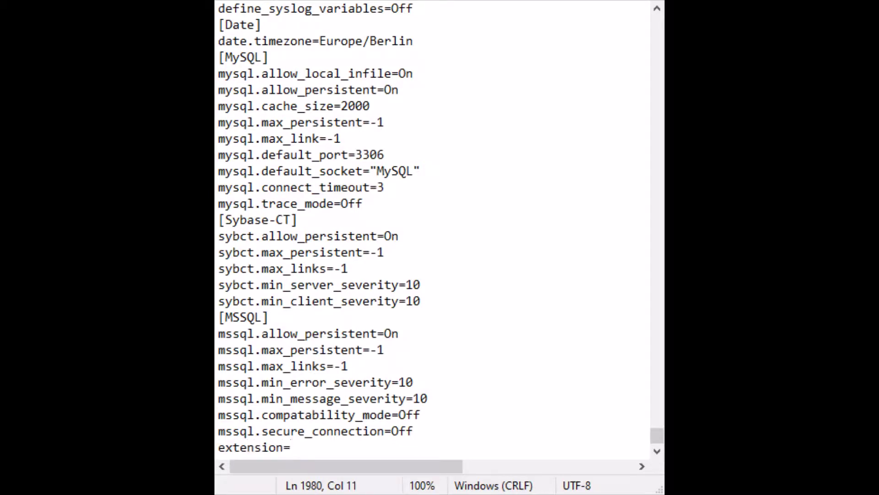
text(php_pgs)
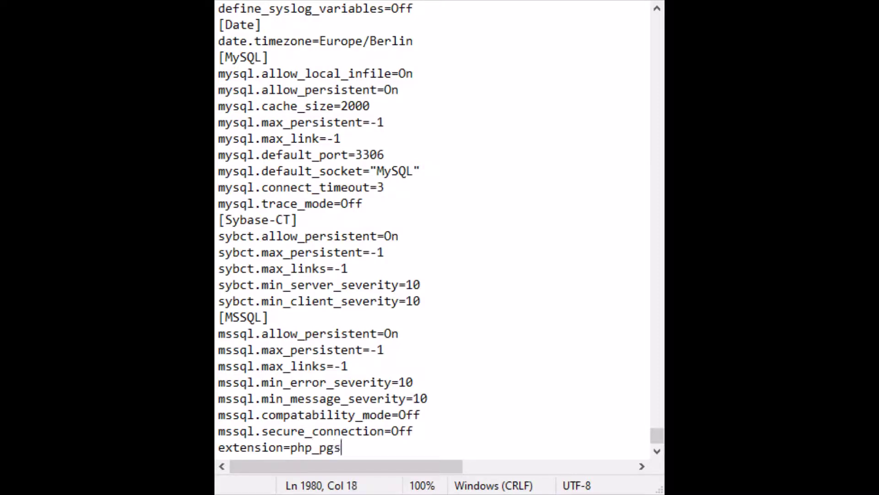
text(ql.dll)
key(Return)
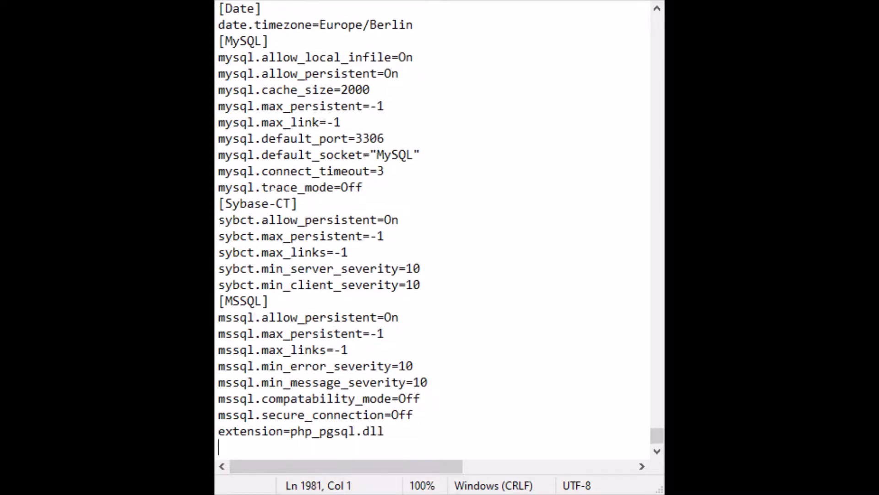
Step: Enter extension=php_pdo_pgsql.dll as the last line of php.ini, correcting the mistyped pgsql part
text(extensio)
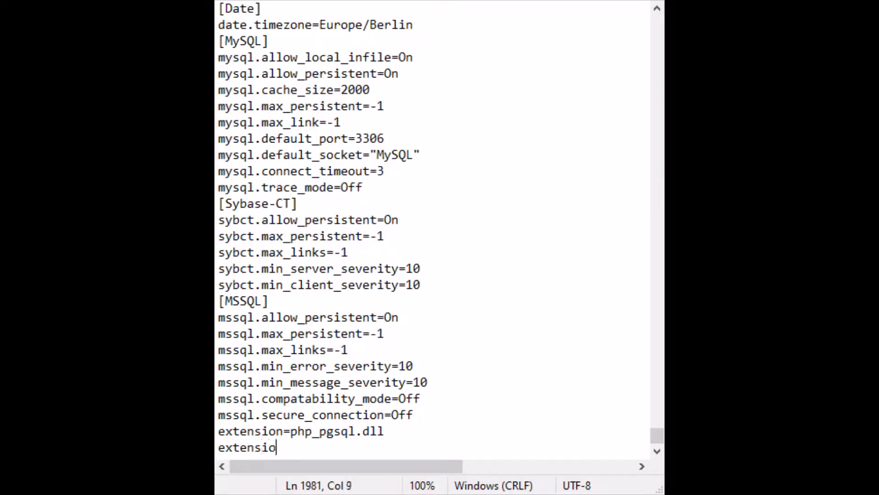
text(n=php)
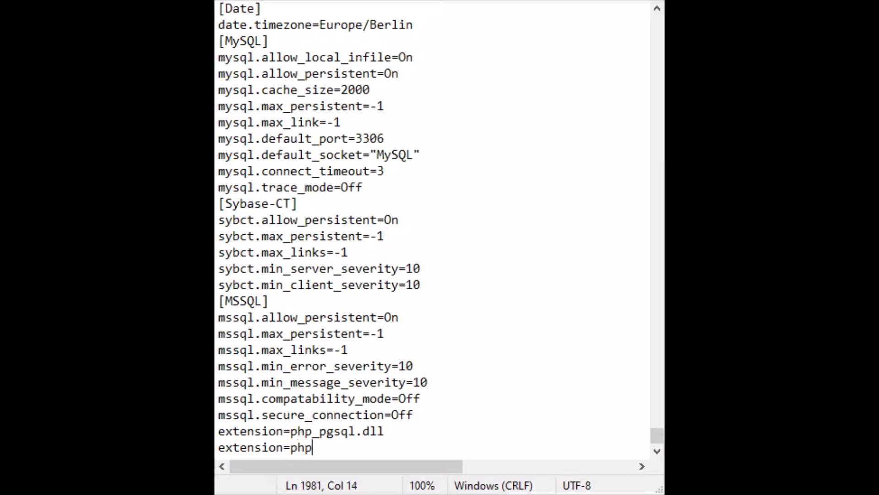
text(_pdo_p)
text(sq)
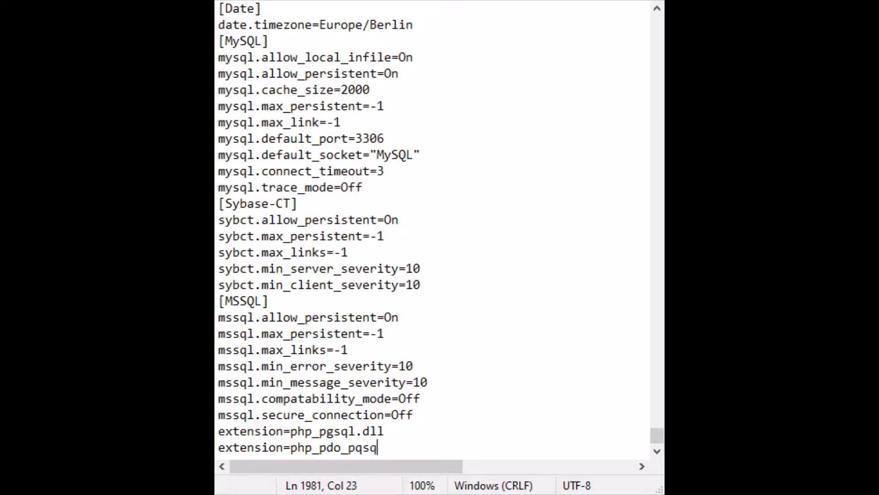
key(BackSpace)
key(BackSpace)
key(BackSpace)
text(gsql.dll)
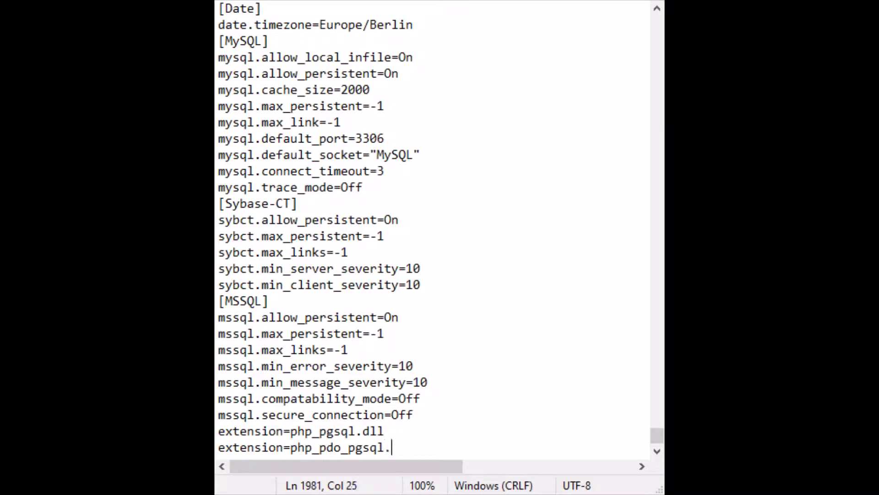